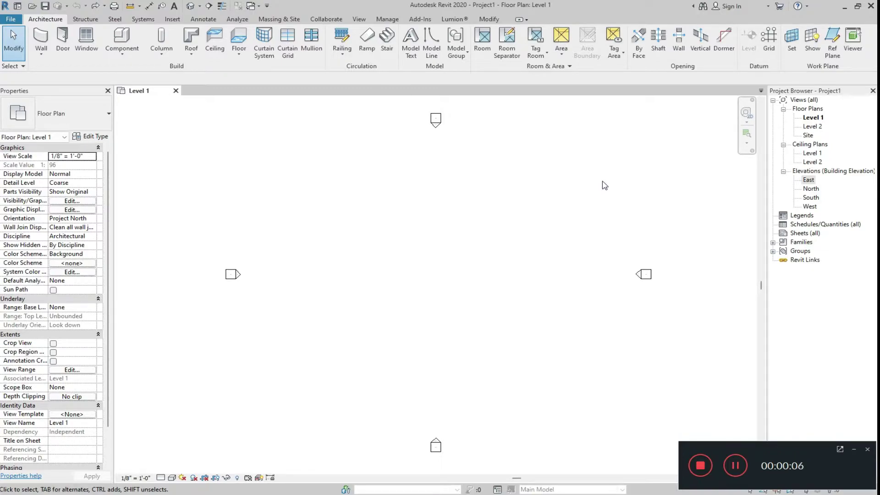
Draw one 26'-6" horizontal Generic - 8" wall on Level 1 and zoom in on it
left_click(855, 449)
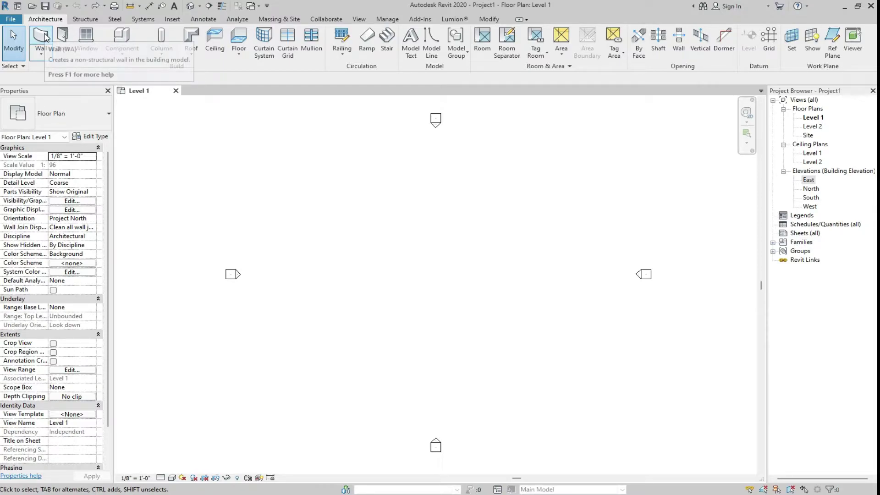
mouse_move(41, 40)
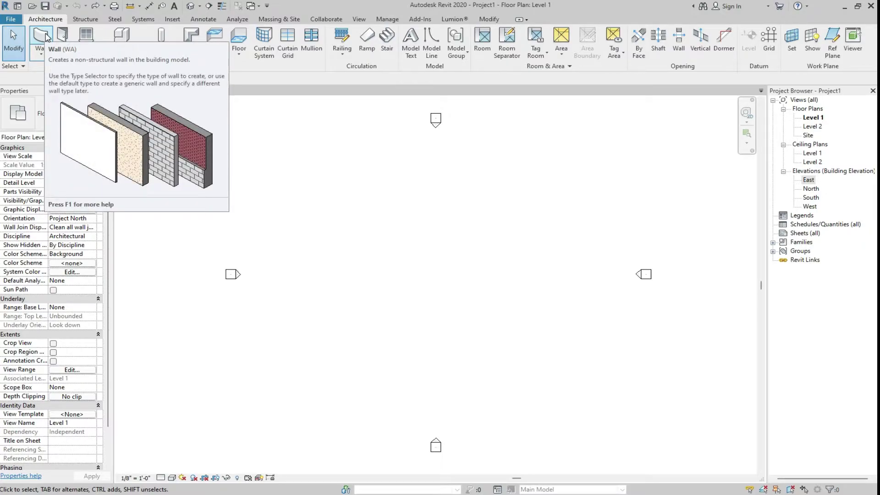
left_click(47, 38)
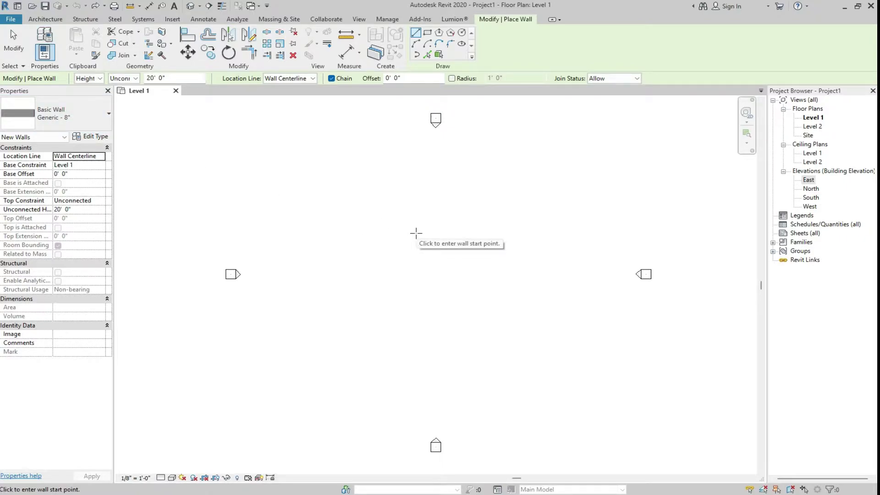
left_click(35, 21)
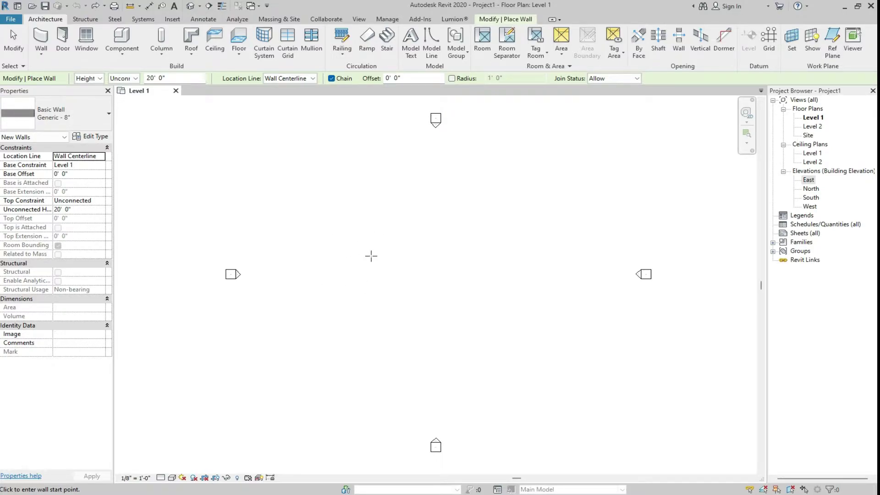
left_click(371, 256)
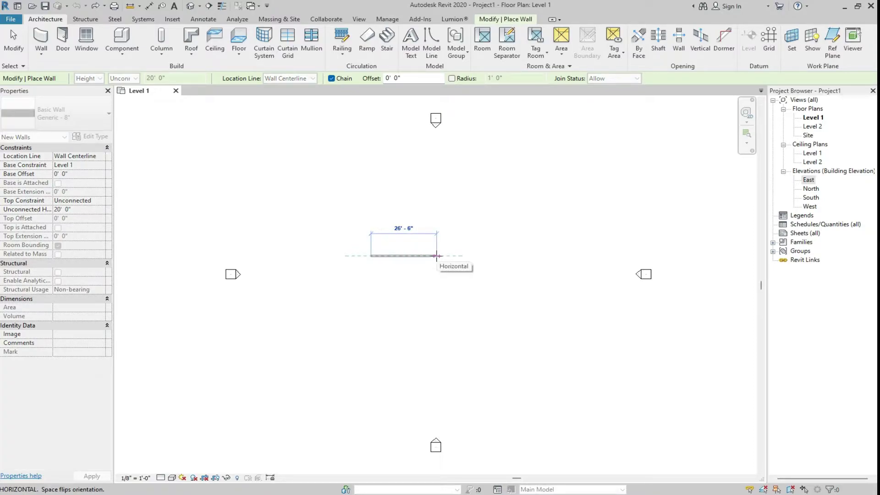
left_click(437, 256)
key("Escape")
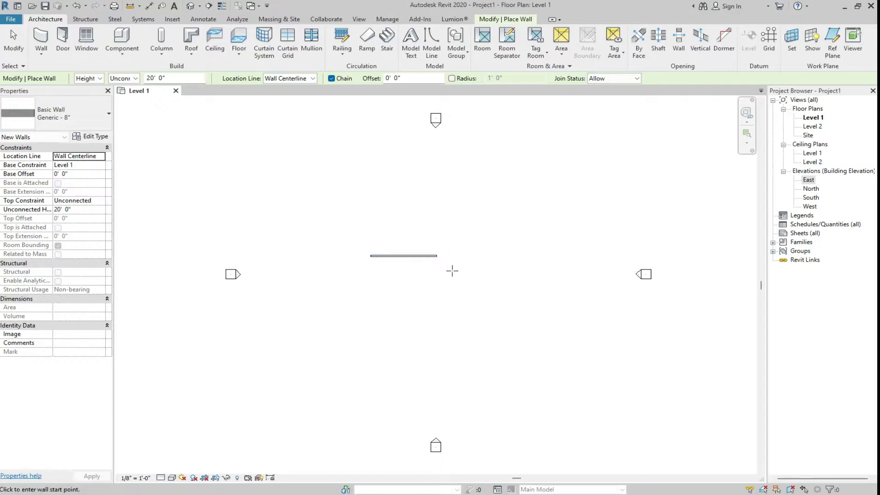
key("Escape")
scroll(411, 270, "up", 1)
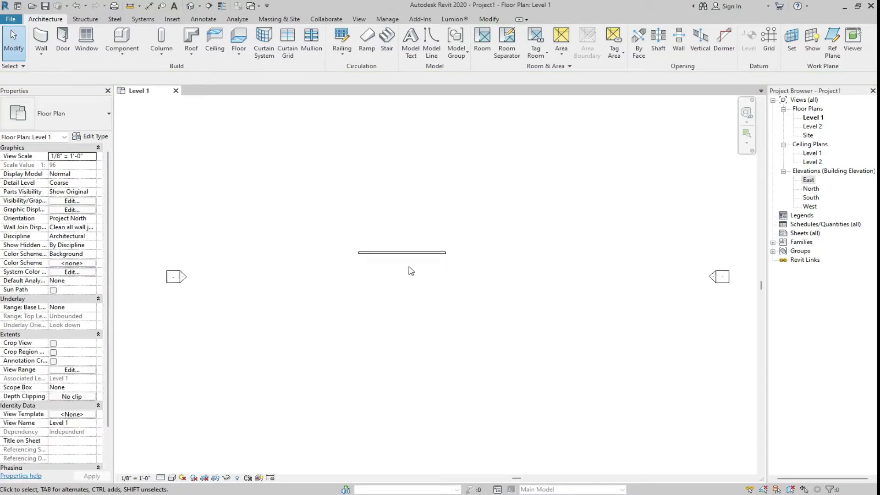
scroll(412, 270, "up", 2)
scroll(379, 249, "up", 1)
scroll(333, 191, "up", 2)
scroll(333, 191, "up", 2)
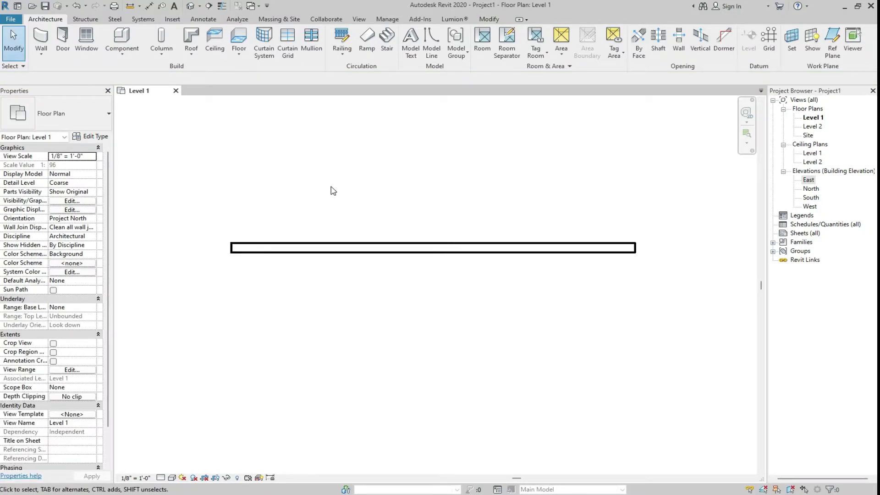
Select the horizontal wall and open the East elevation view
left_click(353, 249)
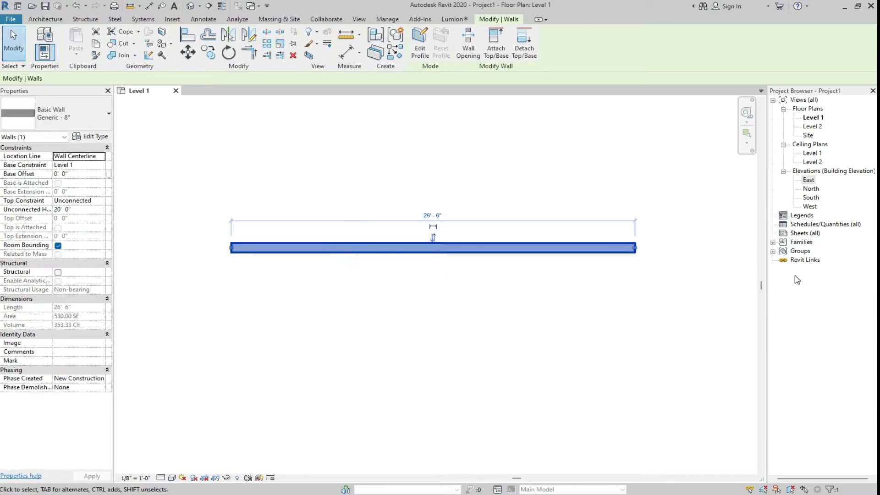
double_click(808, 181)
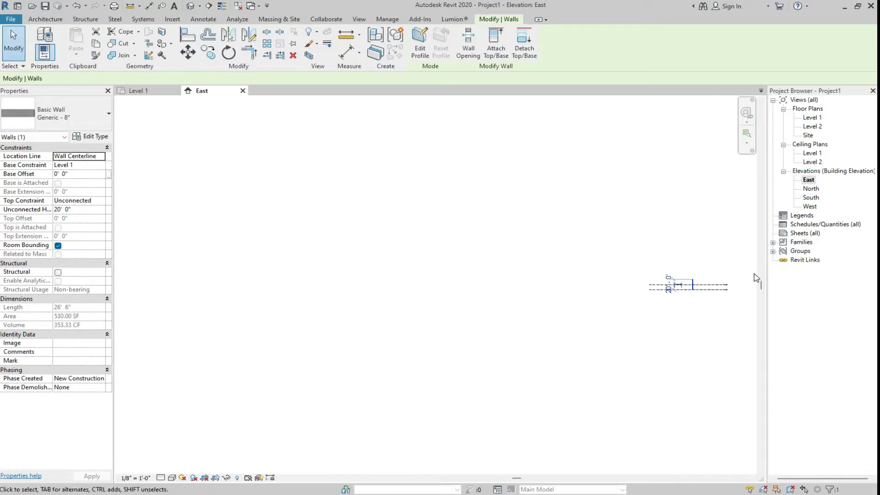
scroll(740, 291, "up", 3)
scroll(740, 291, "up", 3)
scroll(740, 291, "up", 1)
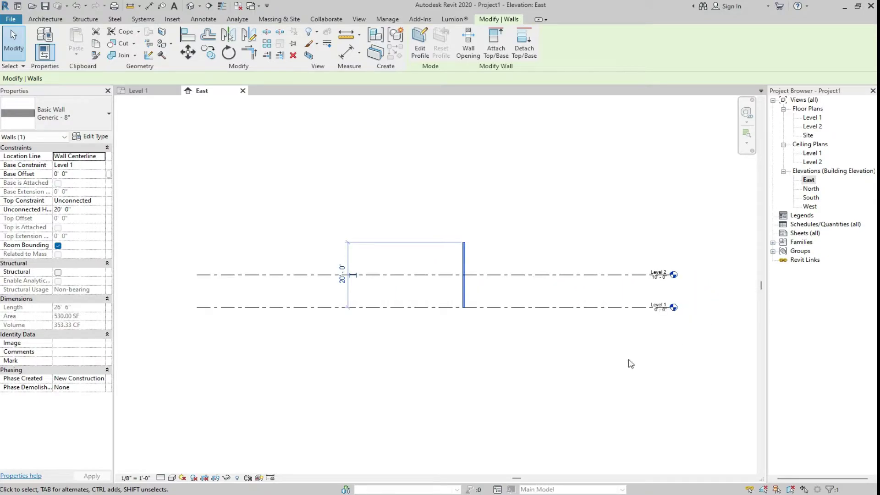
Window-select the 20'-0" wall rising past Level 2 in the East elevation
left_click(506, 338)
scroll(498, 319, "up", 2)
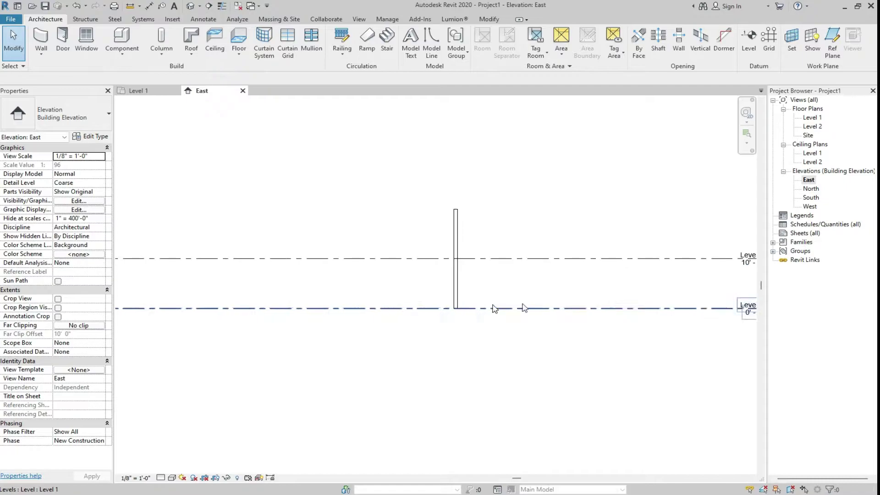
scroll(368, 273, "down", 2)
scroll(655, 270, "up", 3)
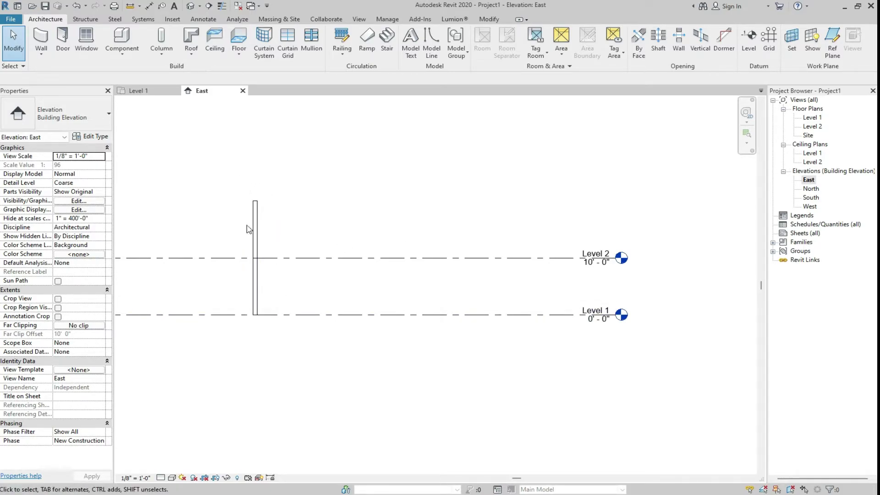
scroll(252, 207, "up", 2)
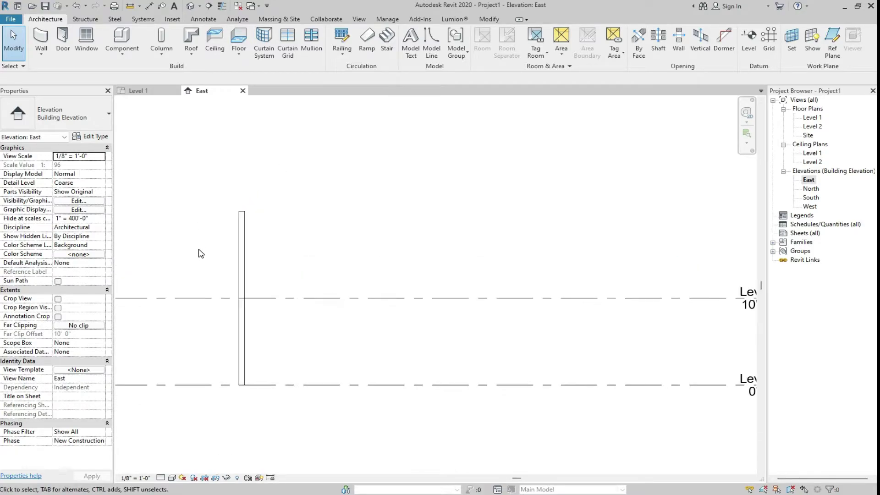
scroll(182, 248, "down", 1)
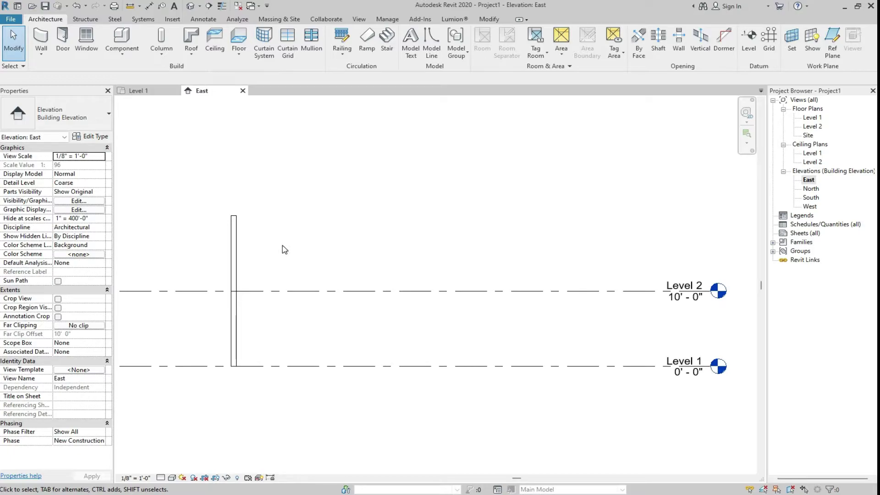
left_click_drag(251, 200, 218, 255)
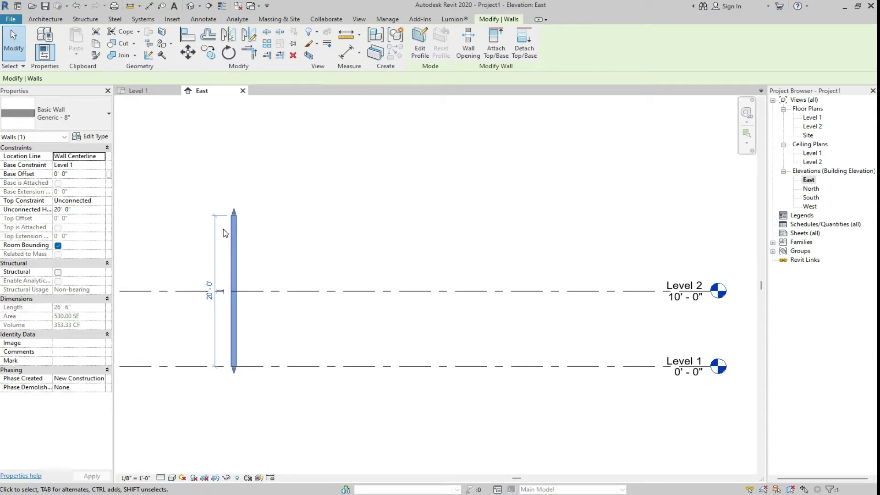
Set the wall's Top Constraint to 'Up to level: Level 2' so it stands 10'-0" tall
mouse_move(71, 200)
left_click(106, 204)
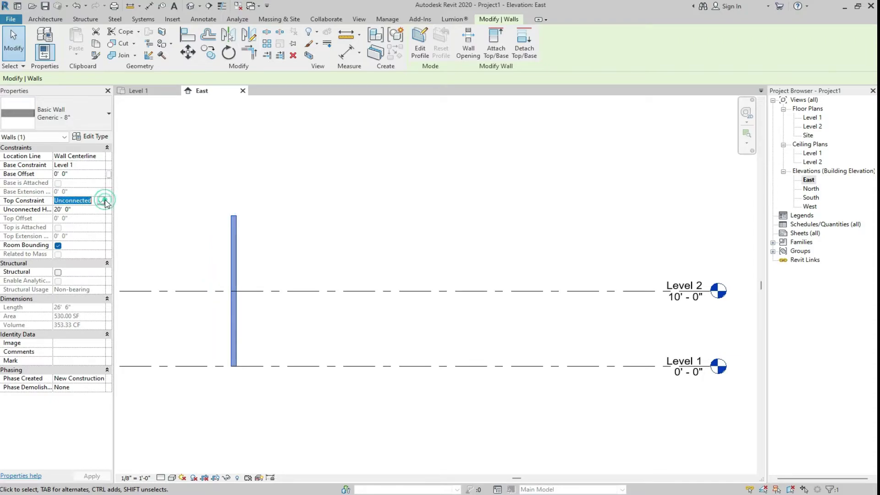
left_click(101, 201)
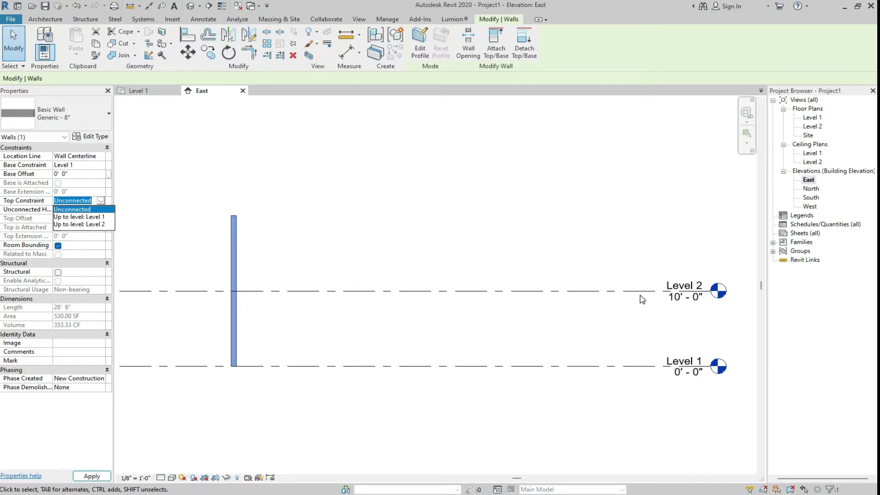
left_click(78, 225)
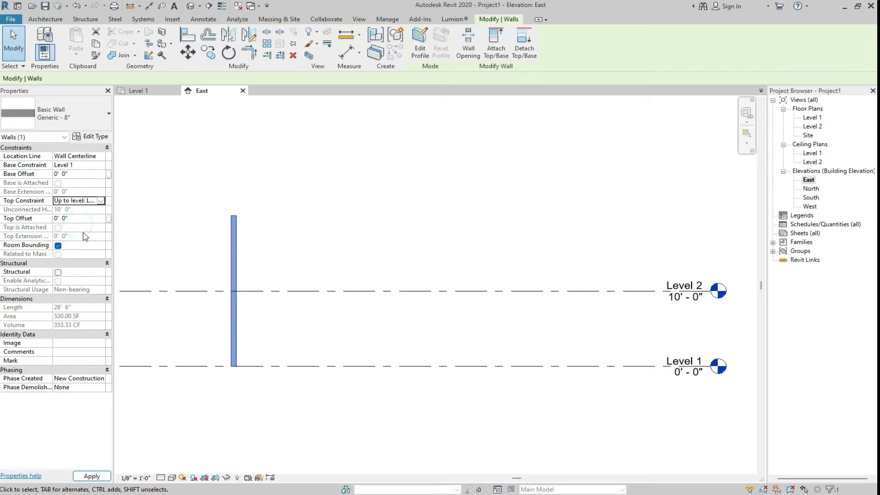
left_click(91, 477)
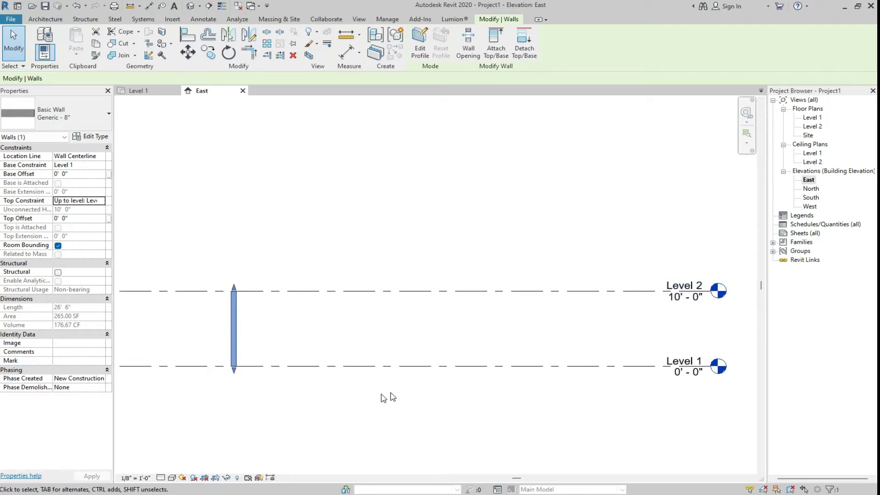
left_click(365, 399)
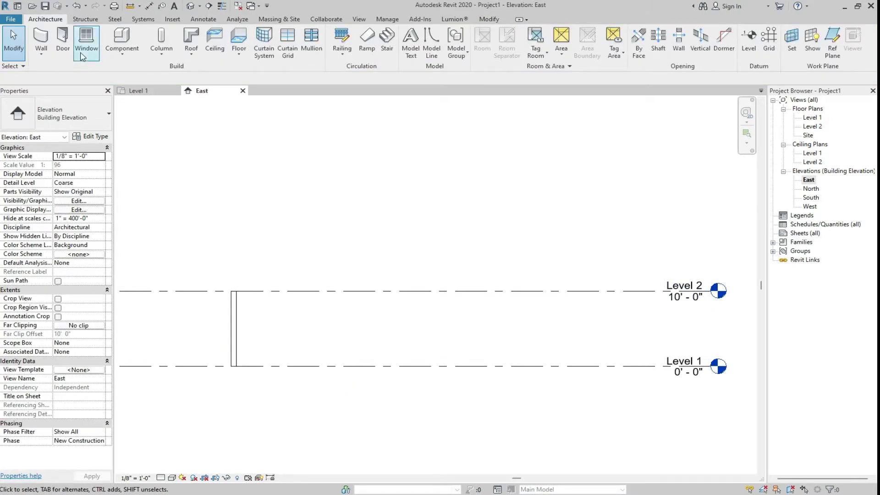
Create Level 3 at 19'-6" from Level 2 in the East elevation, then return to Level 1
left_click(147, 93)
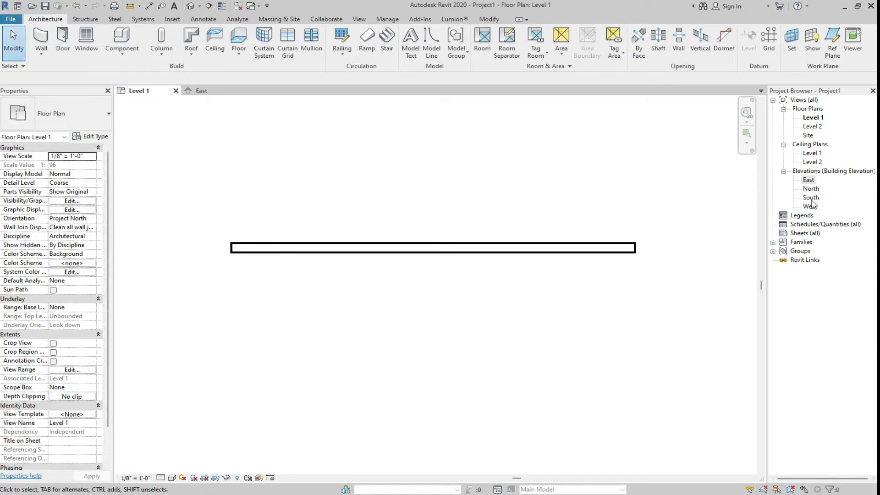
double_click(809, 182)
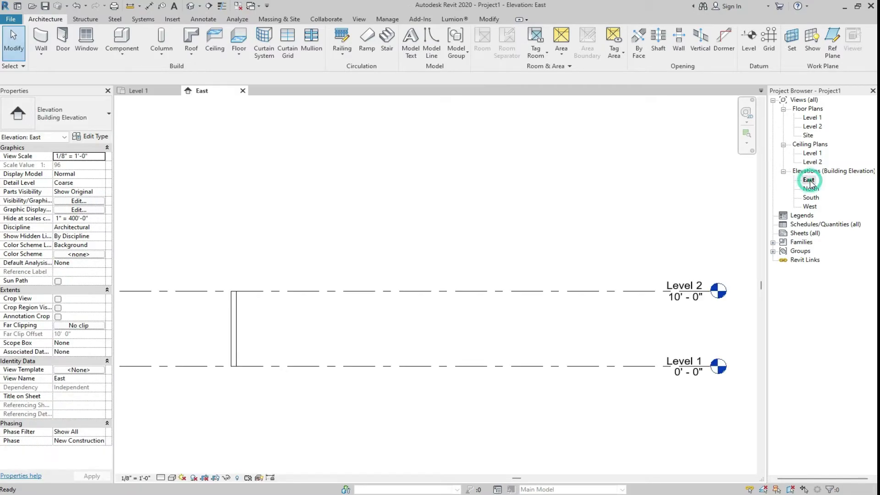
left_click(479, 293)
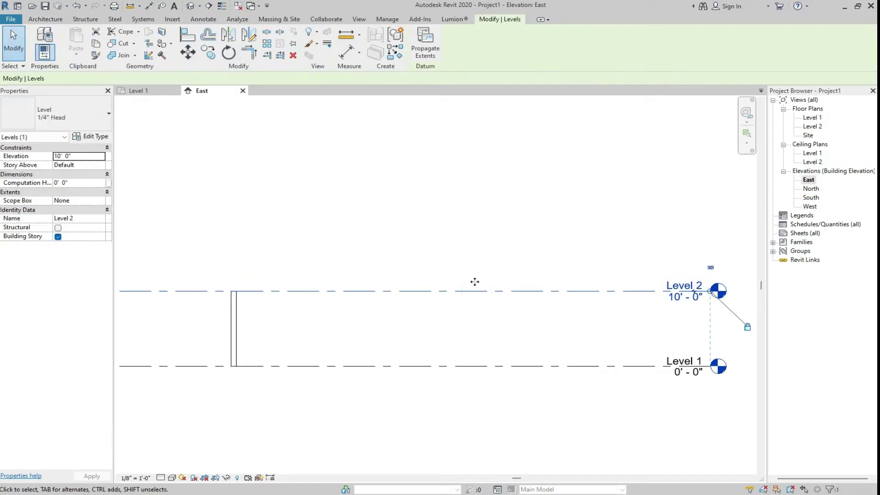
left_click(391, 54)
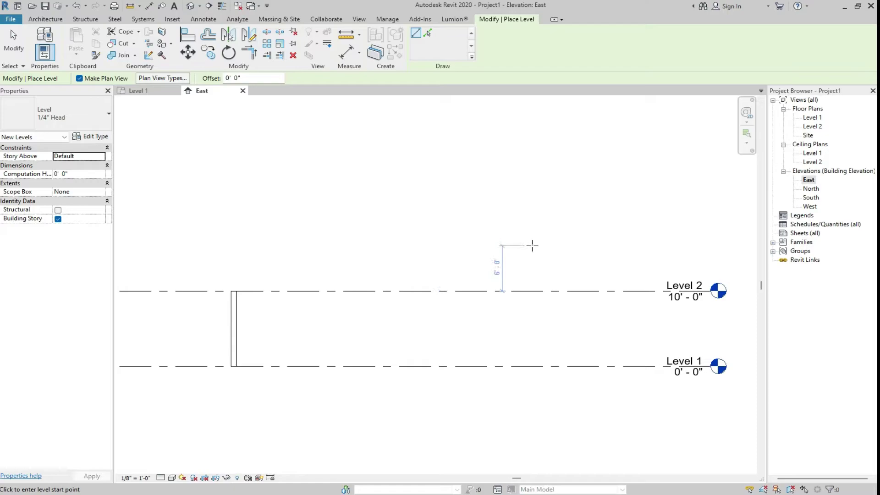
scroll(515, 243, "down", 1)
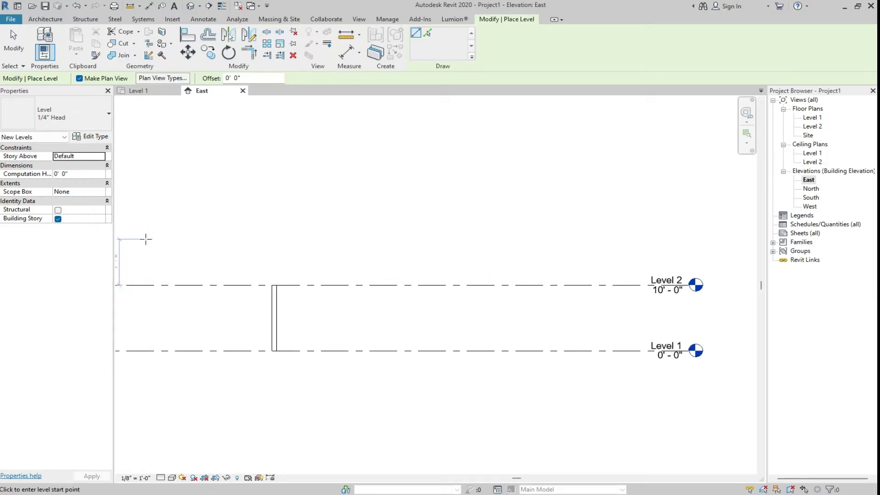
left_click(147, 223)
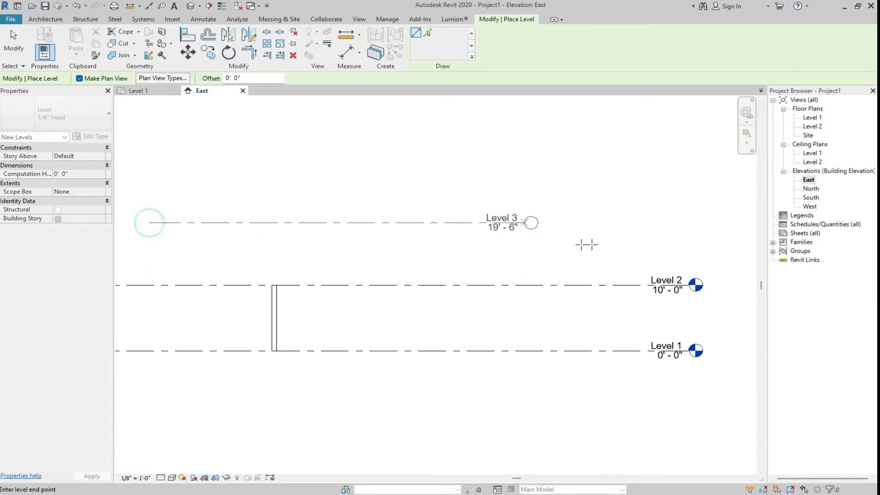
left_click(694, 246)
scroll(712, 192, "up", 1)
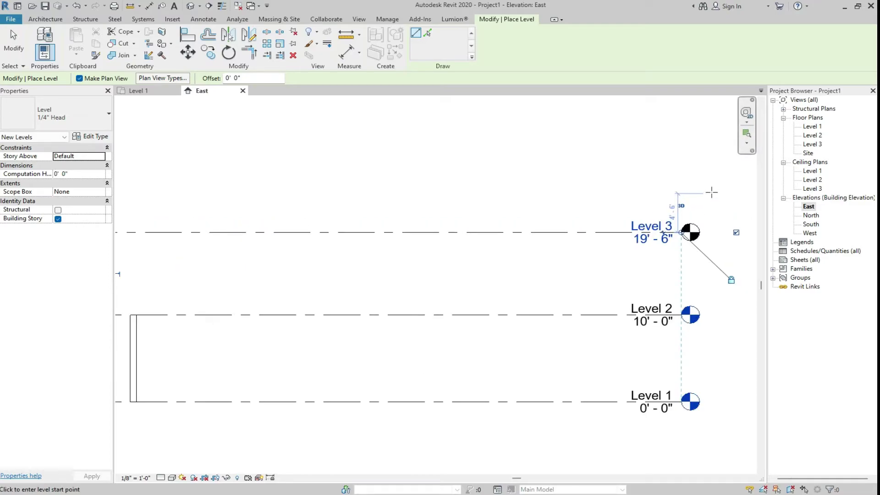
scroll(712, 192, "down", 1)
left_click(137, 90)
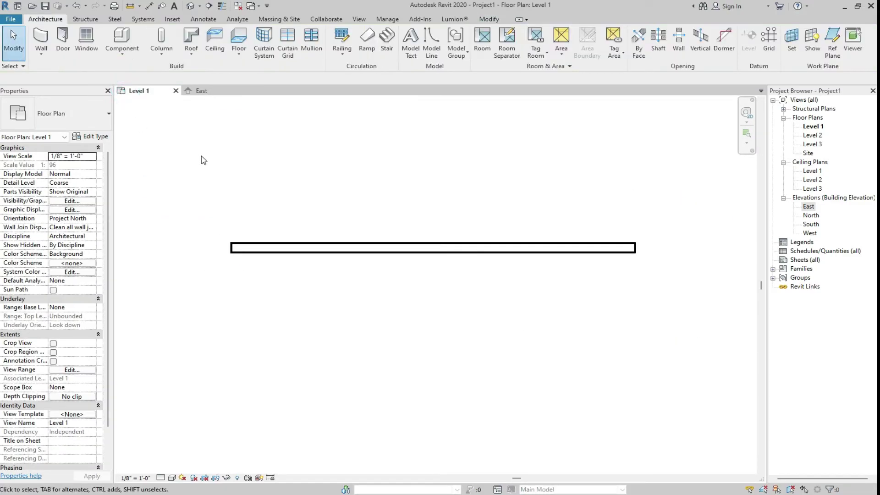
Draw a roughly 13'-4" vertical wall down from the horizontal wall's left end
left_click(41, 35)
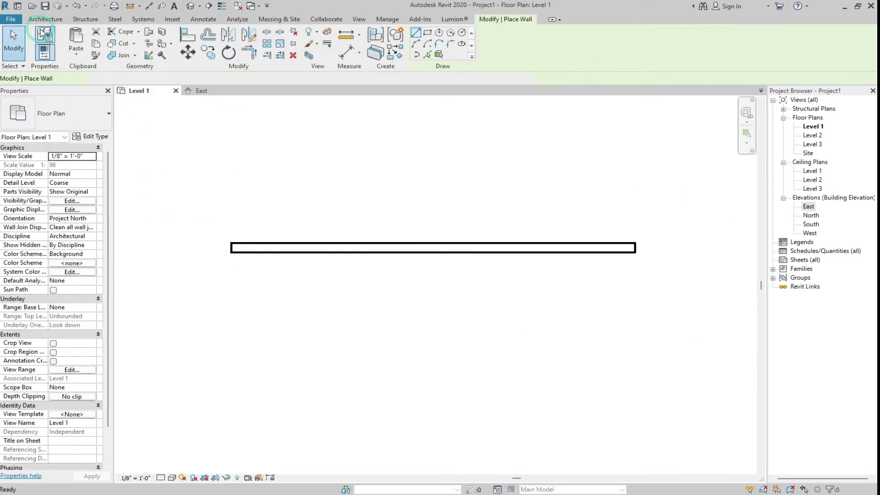
left_click(235, 270)
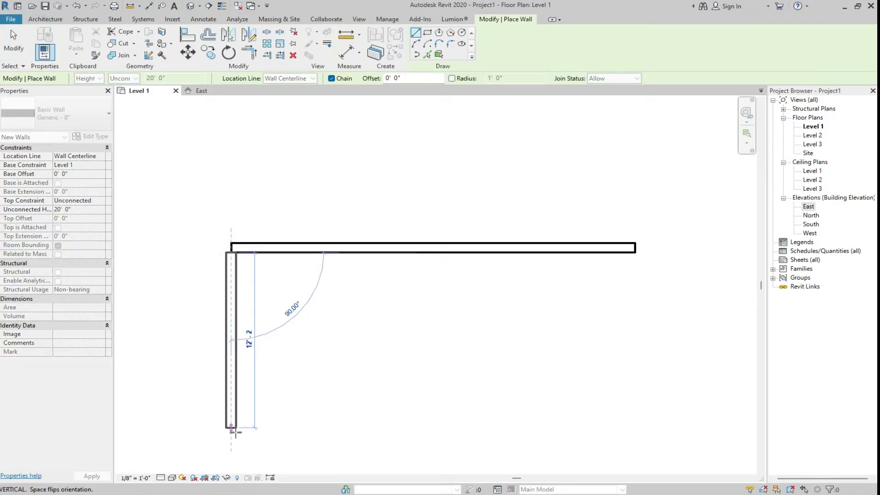
left_click(233, 439)
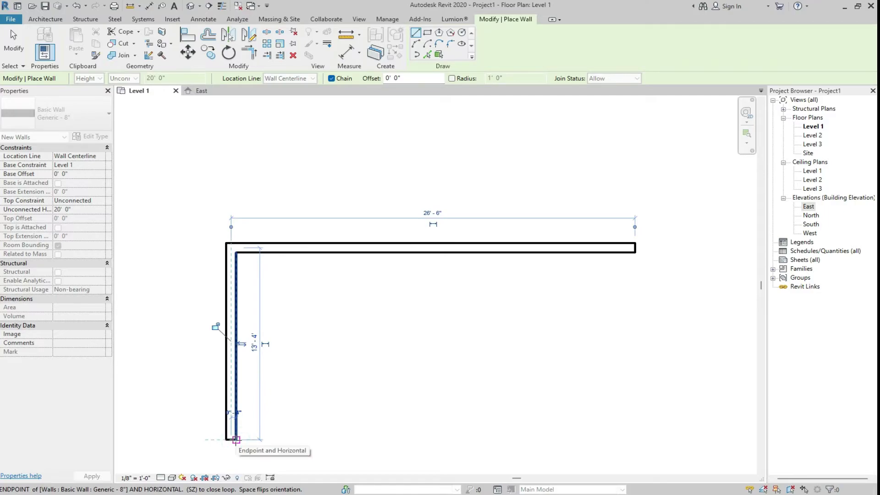
key("Escape")
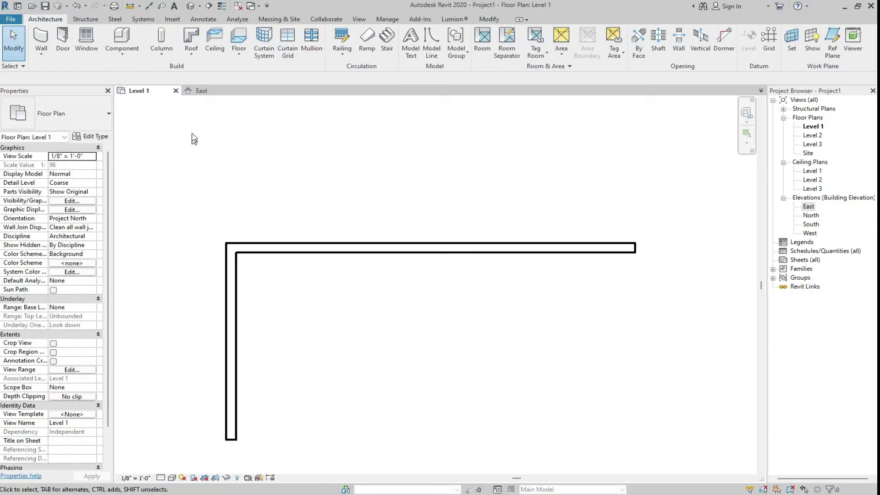
Constrain the left wall's top up to Level 3, making it 19'-6" tall
left_click(232, 289)
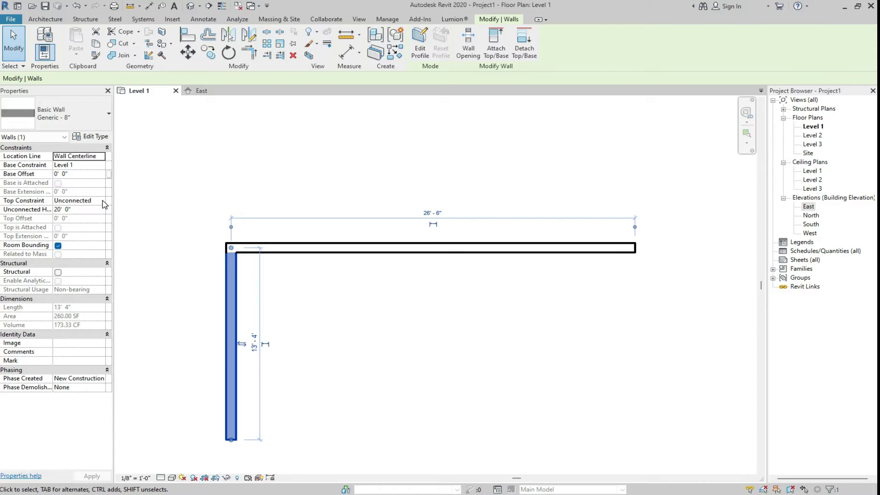
left_click(280, 246)
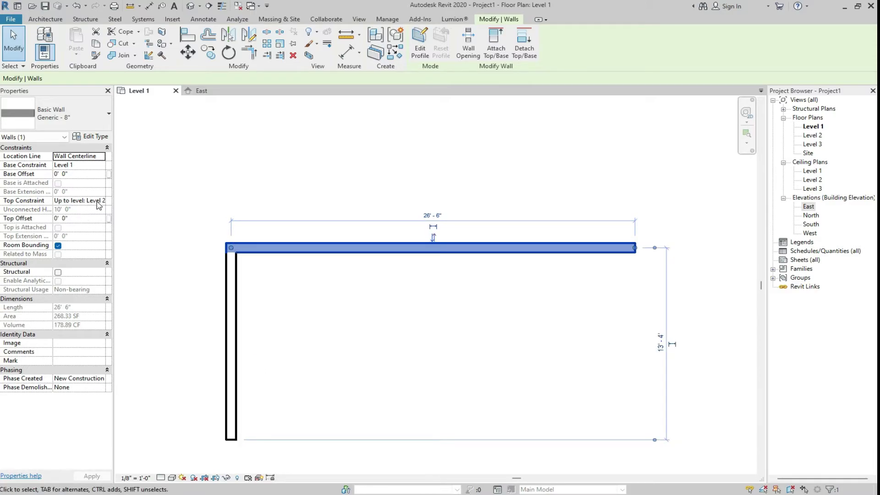
left_click(231, 319)
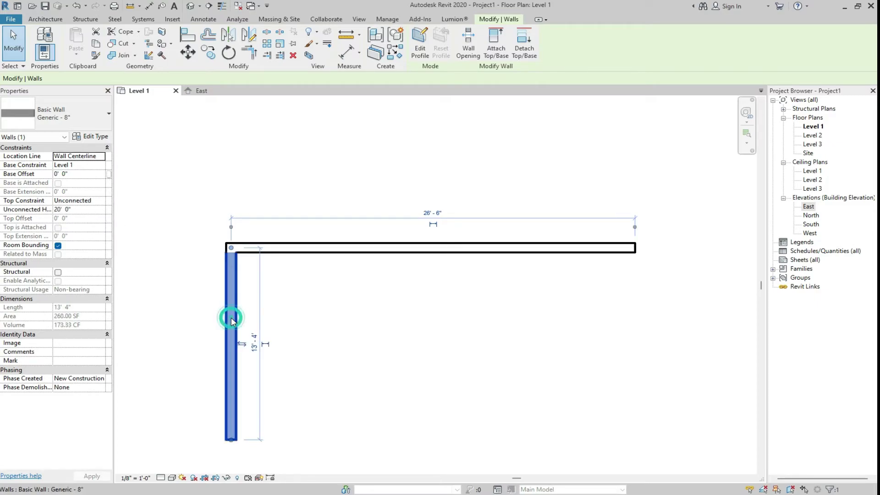
left_click(102, 201)
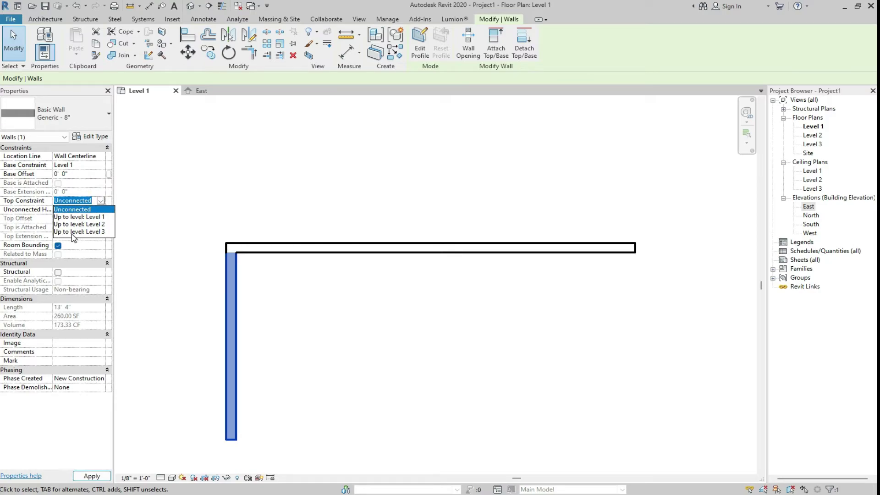
left_click(86, 234)
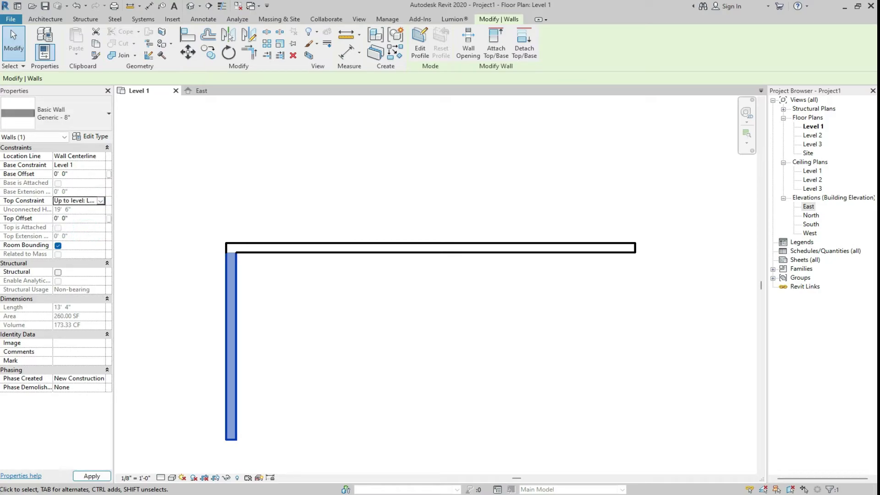
left_click(92, 476)
left_click(165, 350)
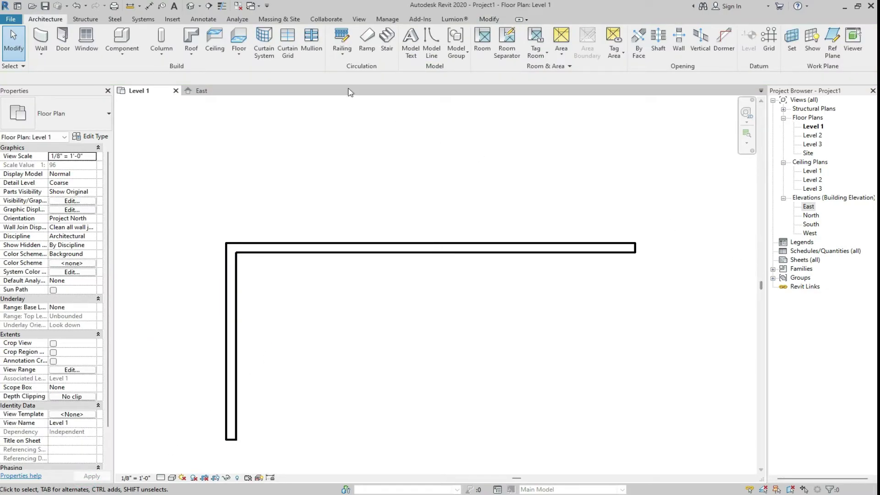
Check the walls in the default 3D view, then switch to the East elevation
left_click(190, 6)
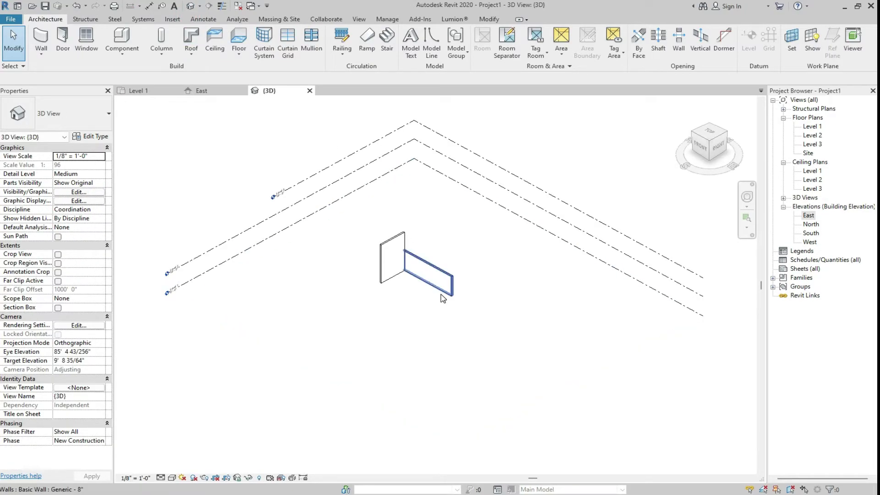
scroll(428, 222, "up", 2)
scroll(377, 210, "up", 2)
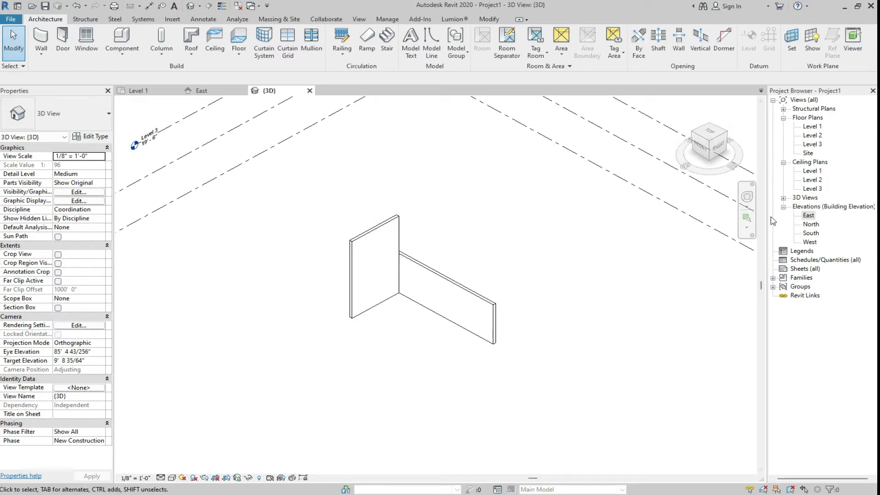
double_click(808, 217)
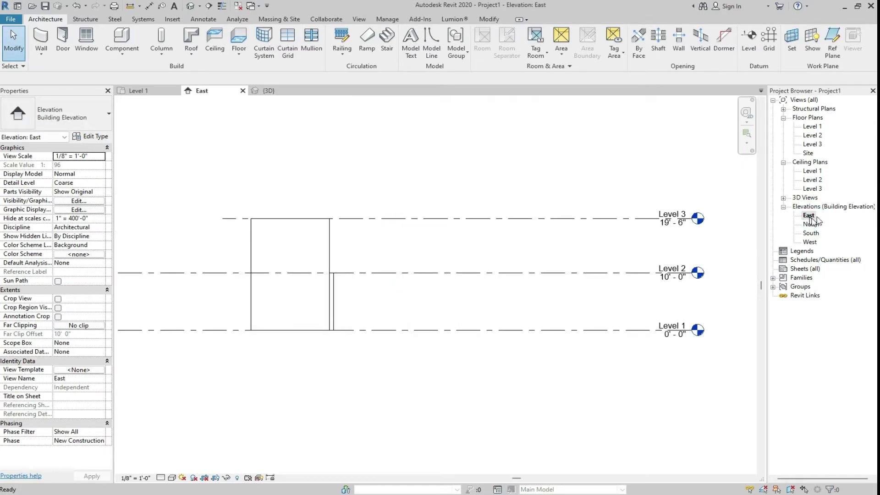
scroll(358, 270, "up", 2)
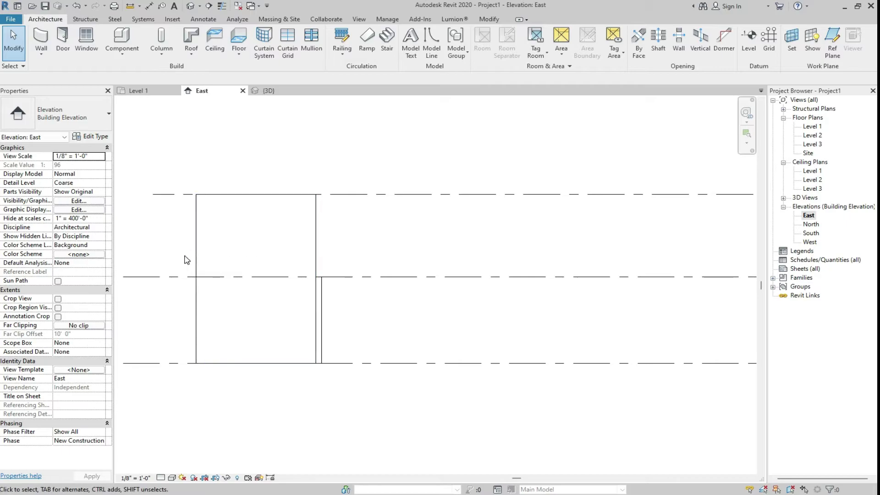
scroll(188, 260, "down", 1)
scroll(311, 328, "up", 1)
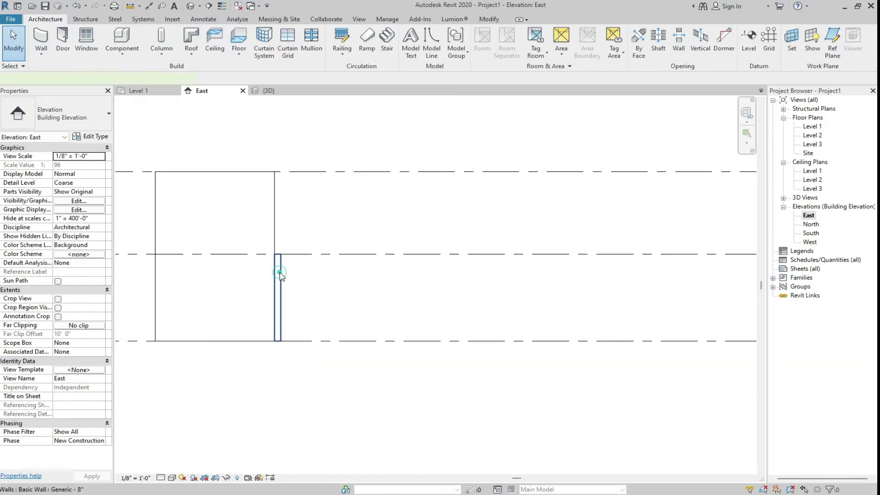
left_click(278, 275)
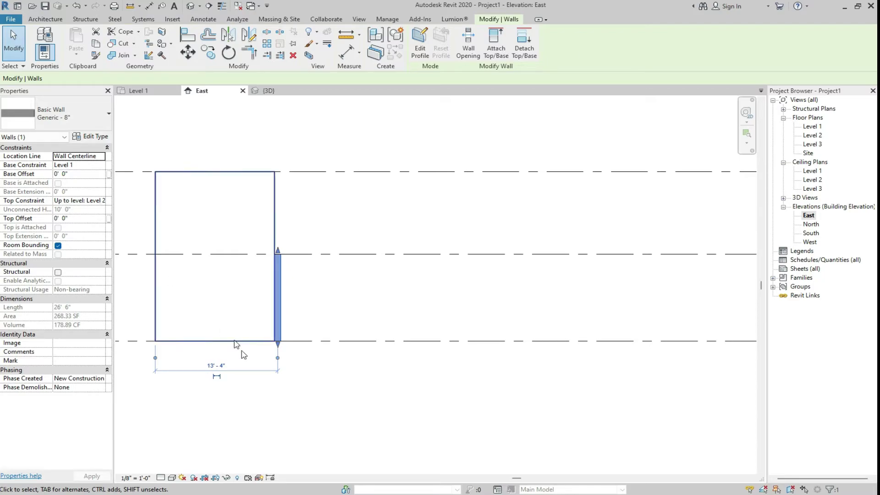
left_click(274, 215)
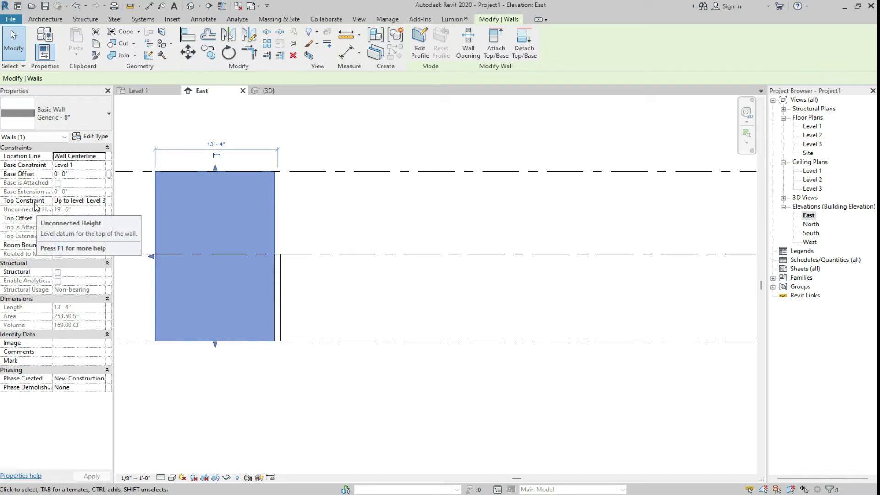
left_click(102, 202)
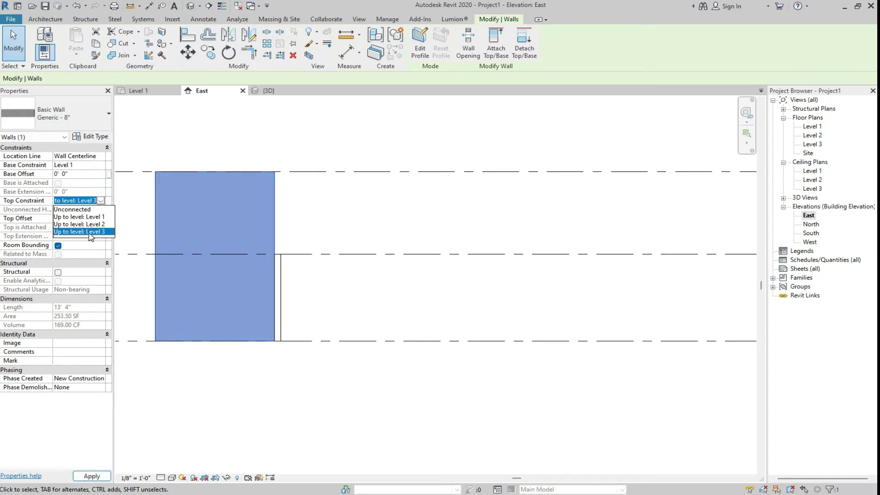
left_click(81, 224)
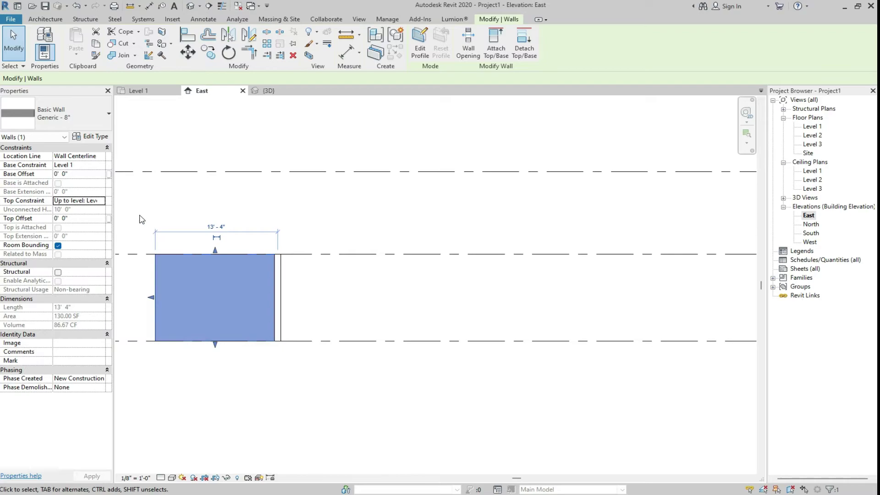
mouse_move(78, 200)
left_click(103, 202)
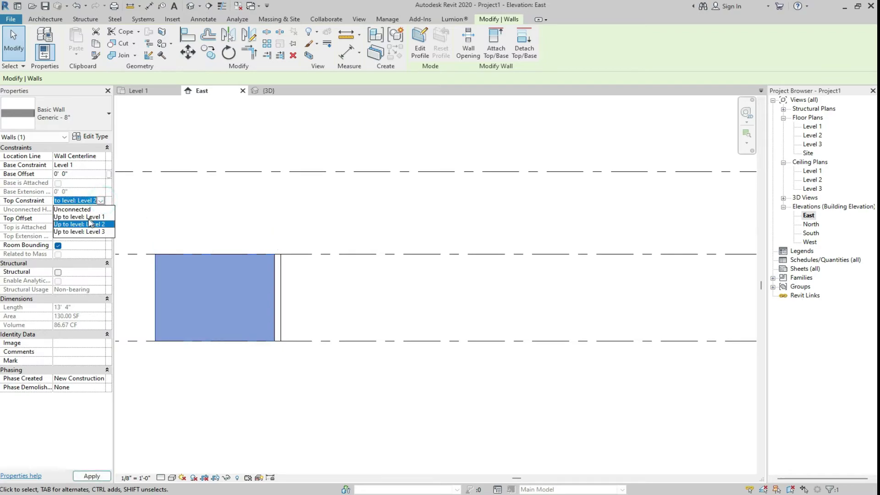
left_click(82, 233)
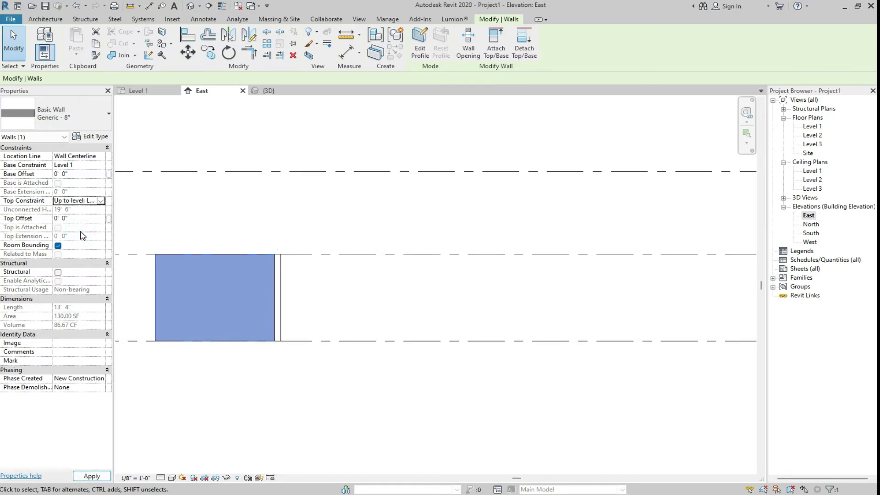
scroll(188, 330, "down", 2)
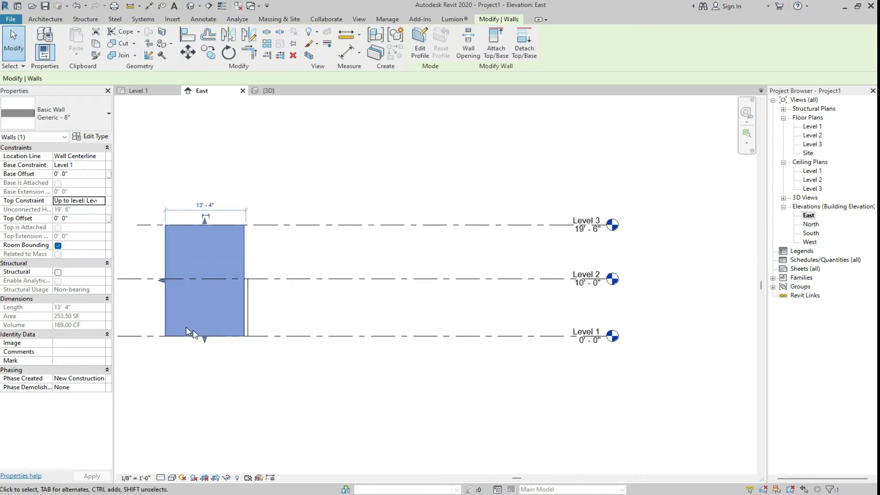
left_click(237, 390)
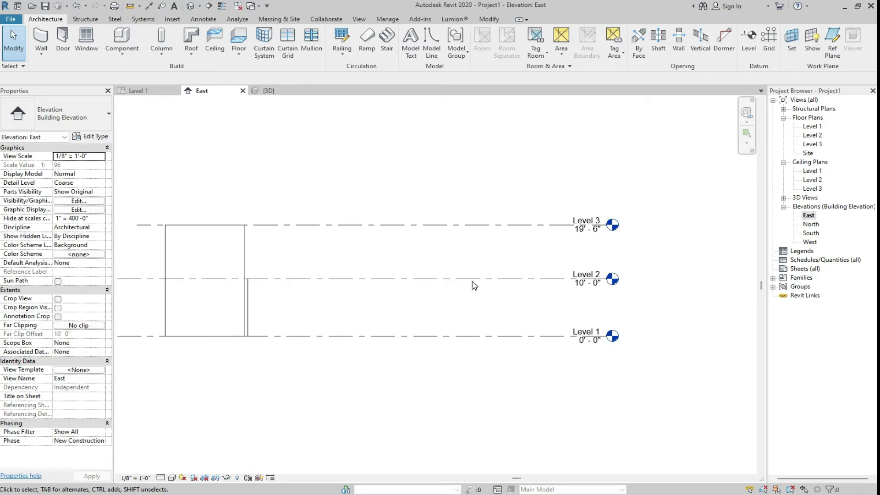
Select the top horizontal wall on the Level 1 plan
left_click(142, 90)
scroll(265, 234, "down", 2)
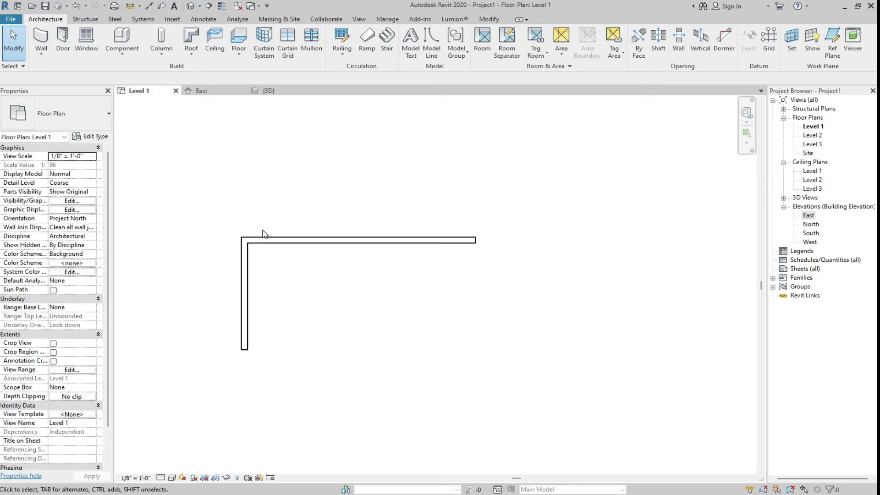
left_click(306, 241)
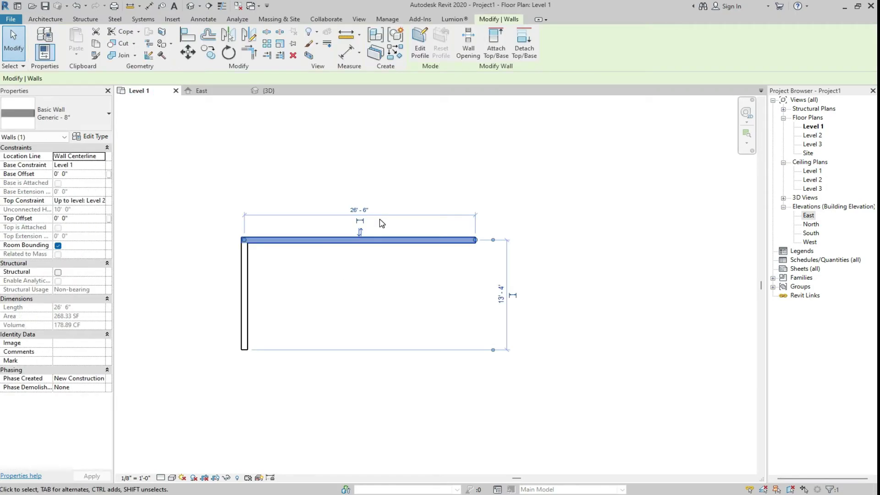
scroll(380, 222, "up", 3)
scroll(305, 210, "down", 2)
scroll(241, 208, "up", 1)
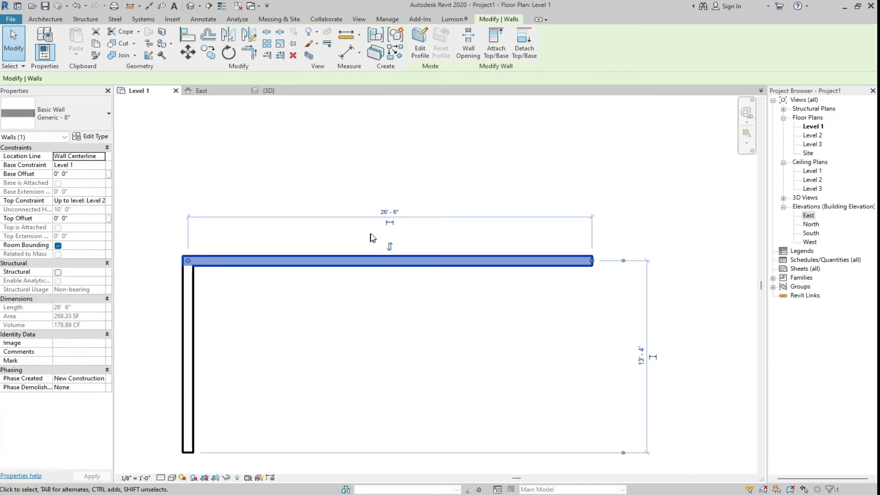
left_click(386, 210)
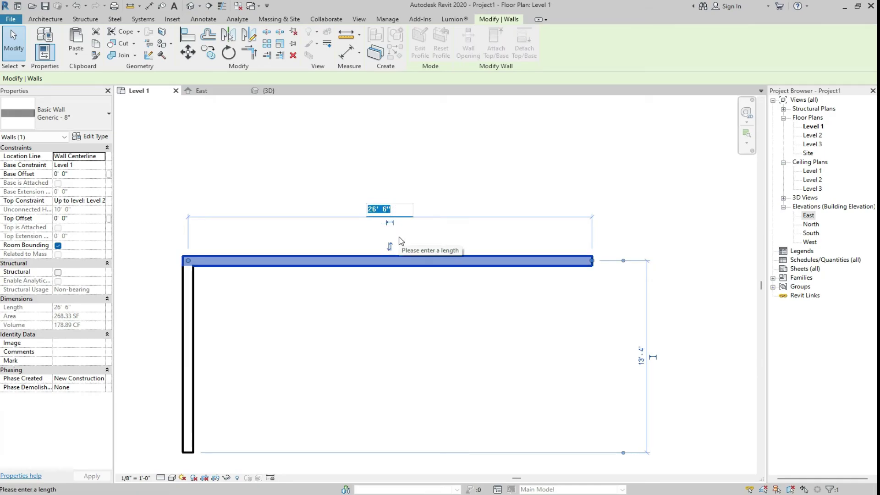
key("Escape")
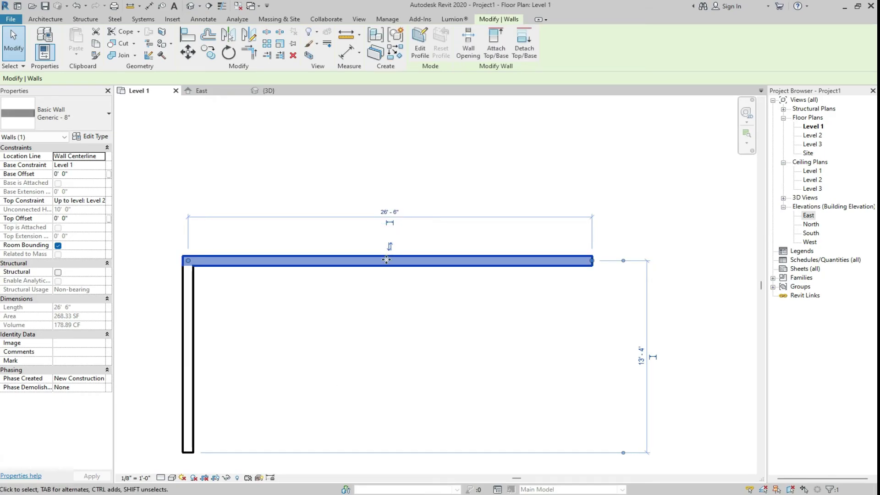
Change the wall's length dimension from 26'-6" to 35'
scroll(388, 212, "up", 2)
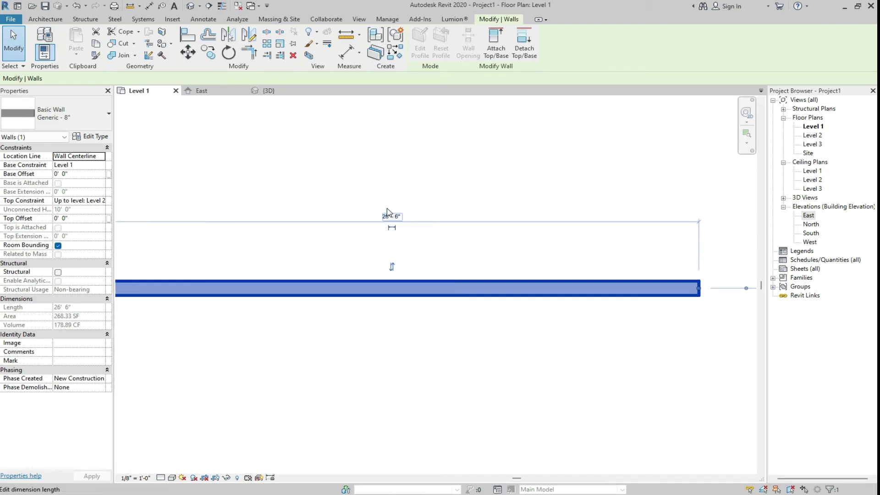
scroll(412, 230, "down", 2)
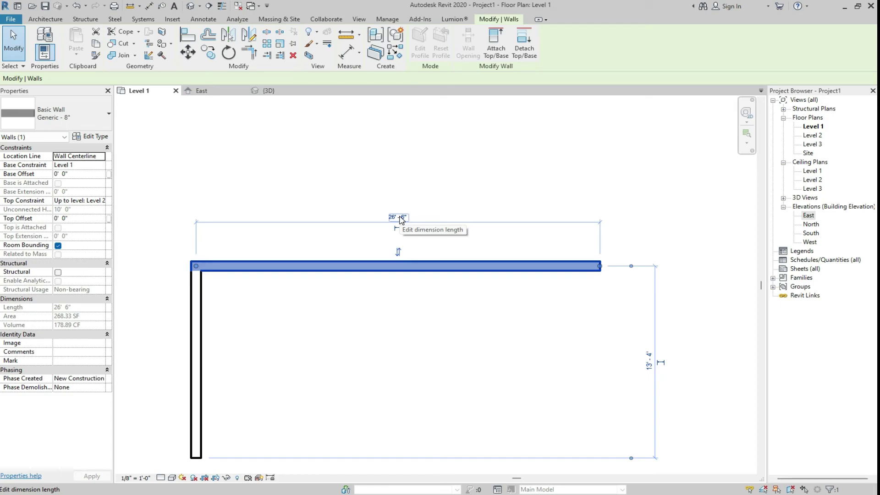
left_click(400, 218)
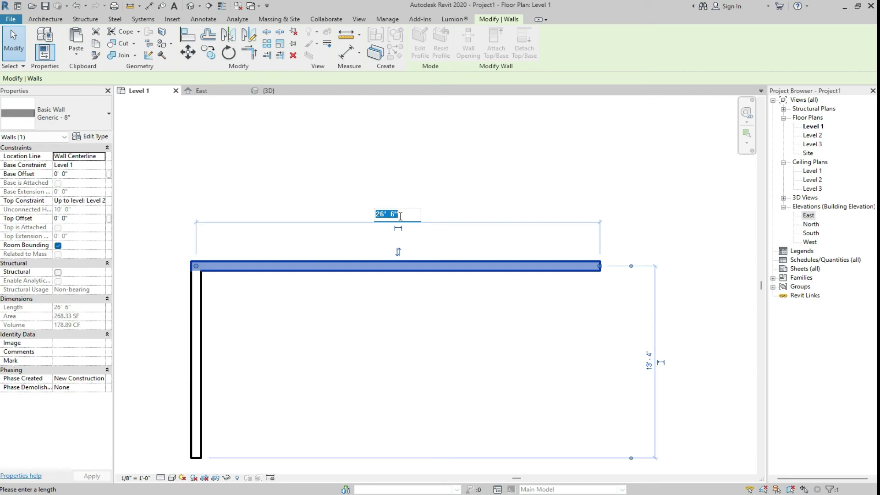
type("35")
key("Return")
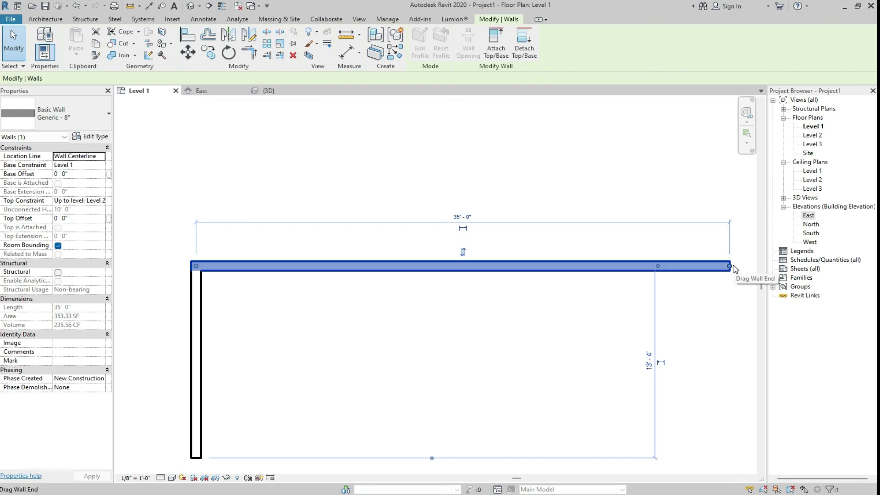
left_click(469, 315)
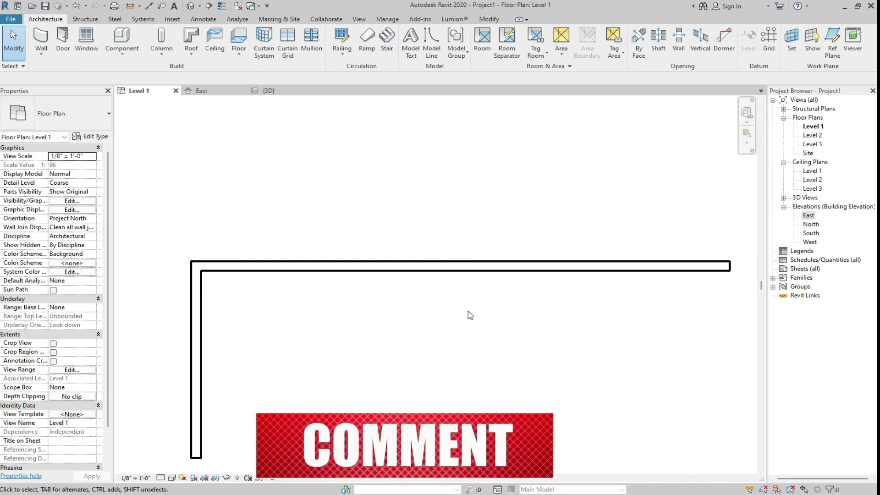